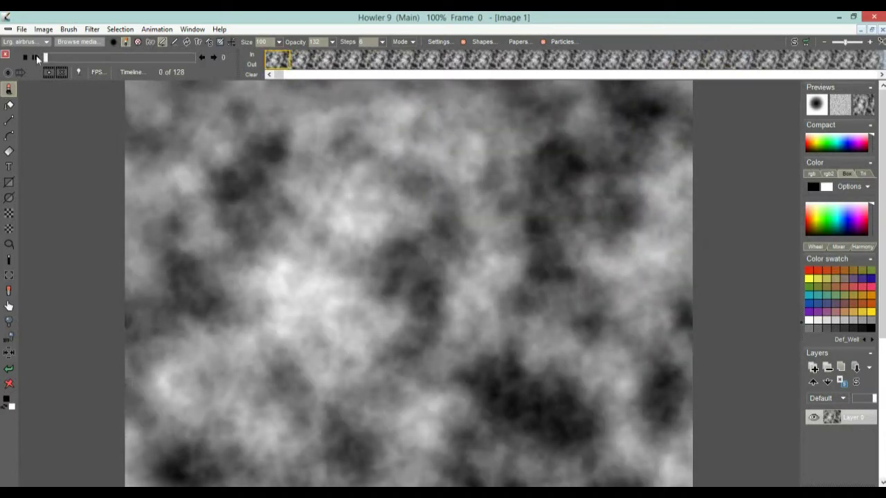
# Step: Play the existing 128-frame plasma animation and scrub back through its frames to frame 0
pyautogui.click(36, 57)
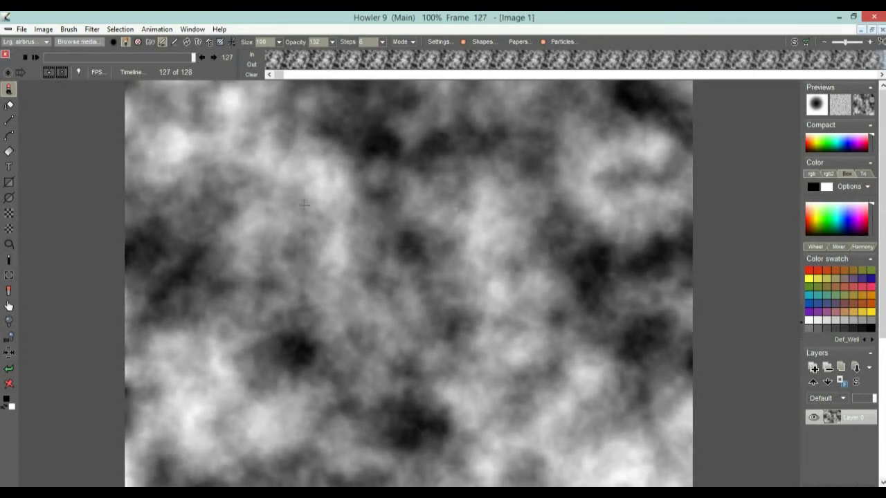
pyautogui.moveTo(194, 57); pyautogui.dragTo(118, 54)
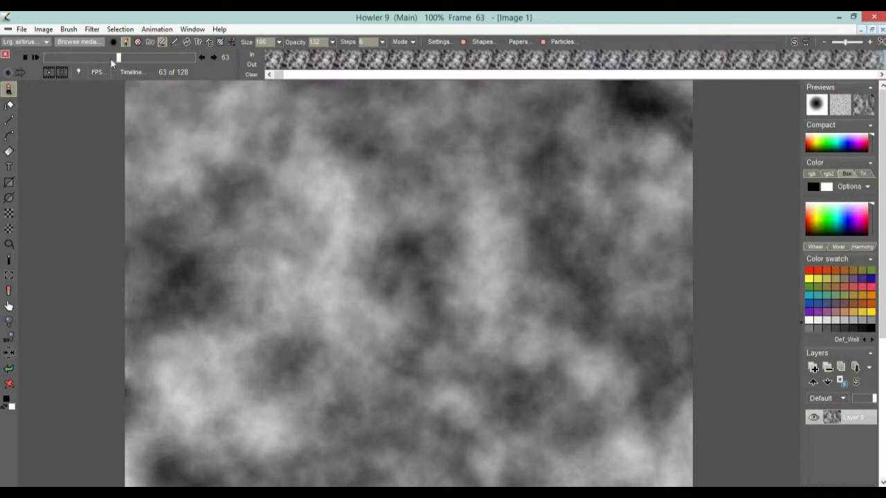
pyautogui.moveTo(111, 62); pyautogui.dragTo(34, 59)
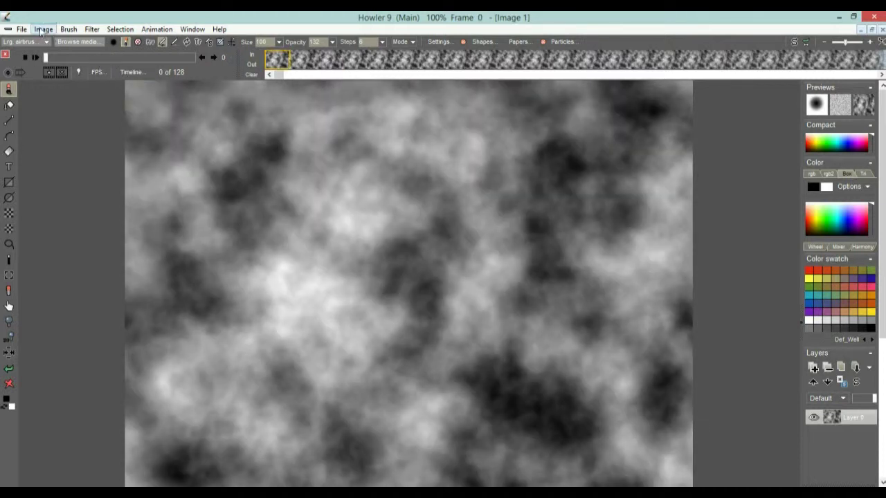
# Step: Close the current document and create a new white 1024 x 768 image
pyautogui.click(21, 29)
pyautogui.click(33, 40)
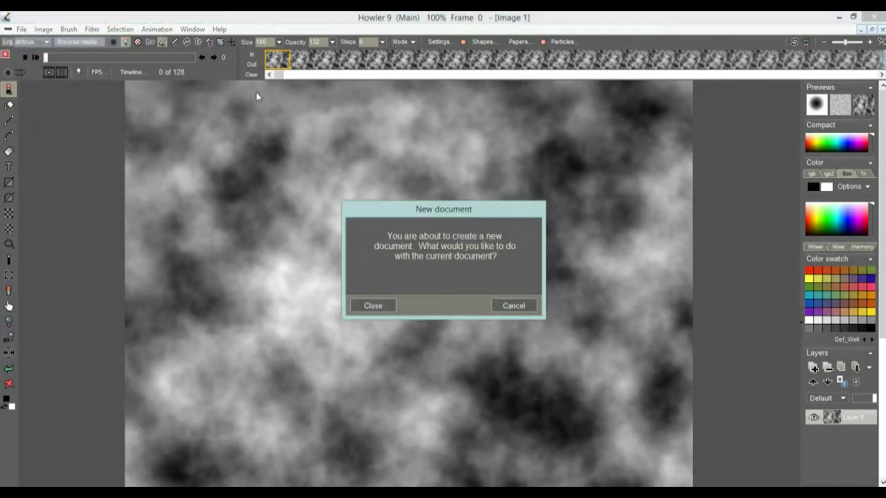
pyautogui.click(371, 306)
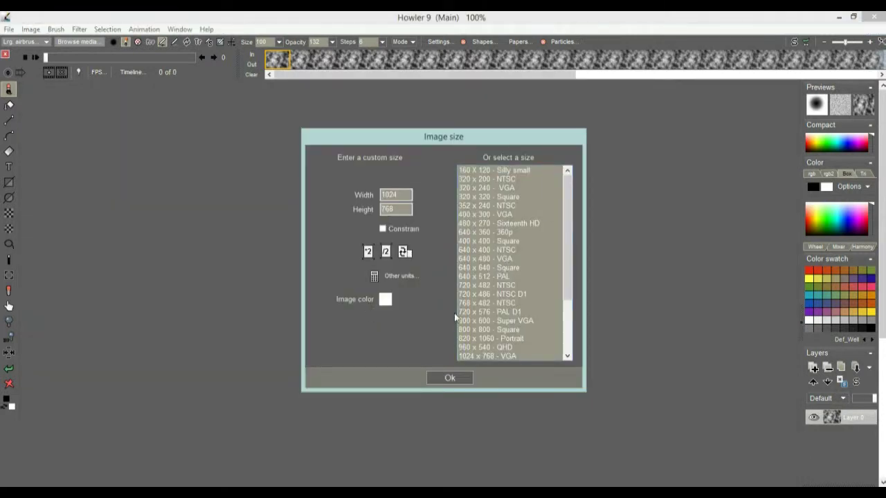
pyautogui.click(449, 376)
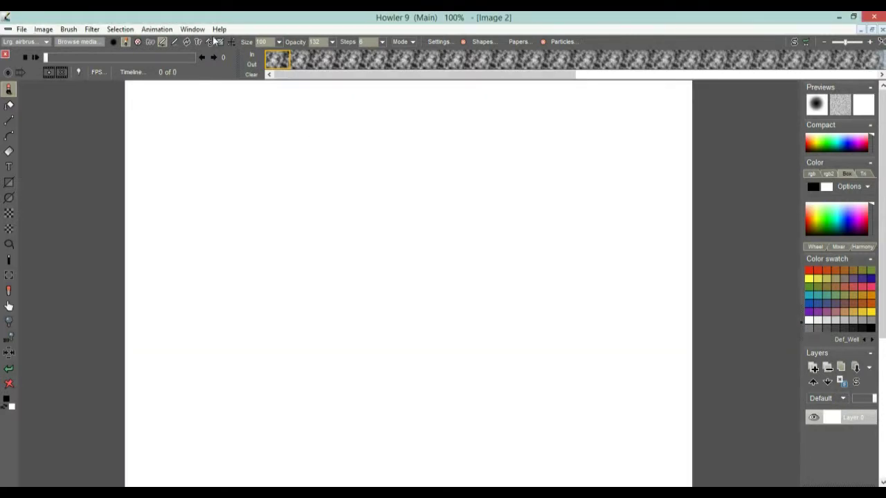
# Step: Free the old animation from memory and hide the animation controls
pyautogui.click(157, 29)
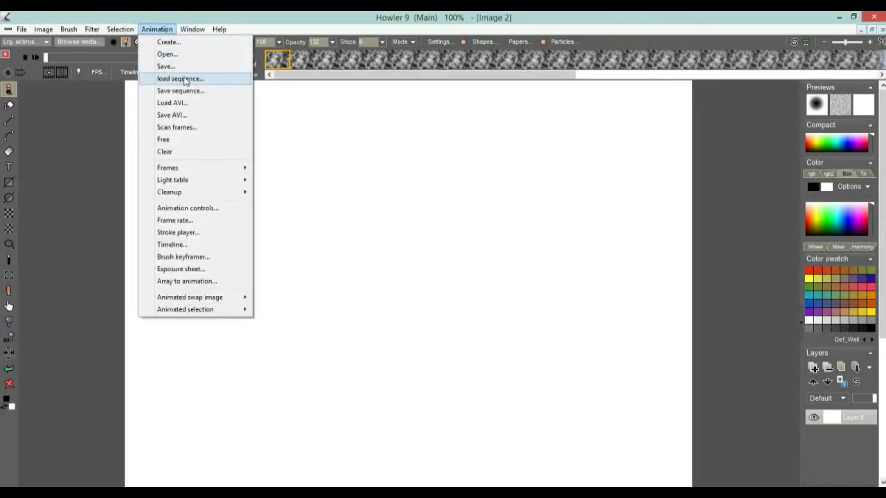
pyautogui.click(181, 141)
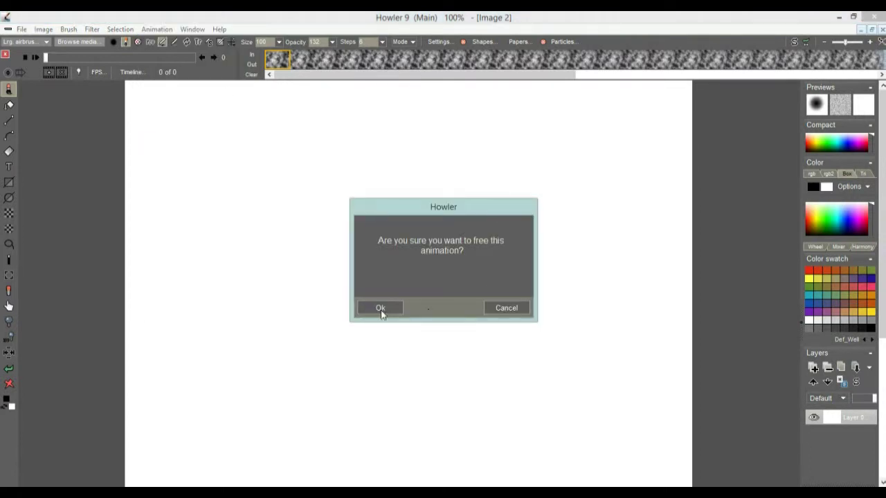
pyautogui.click(383, 307)
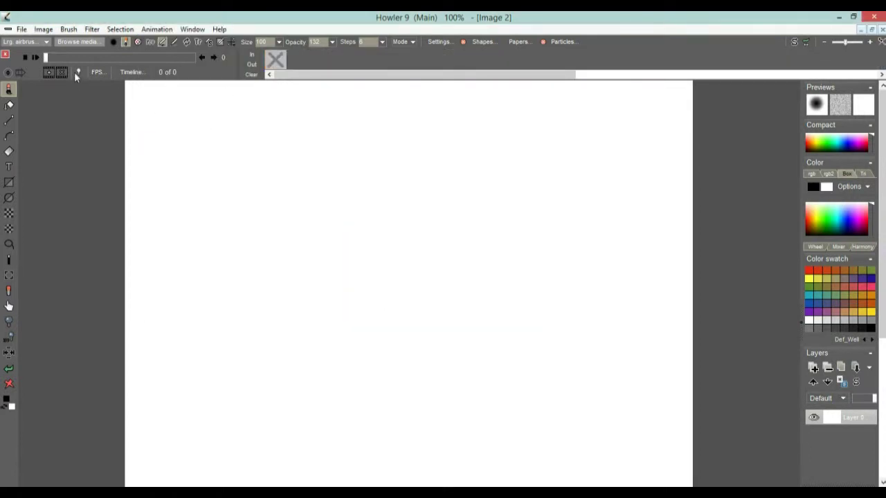
pyautogui.click(6, 55)
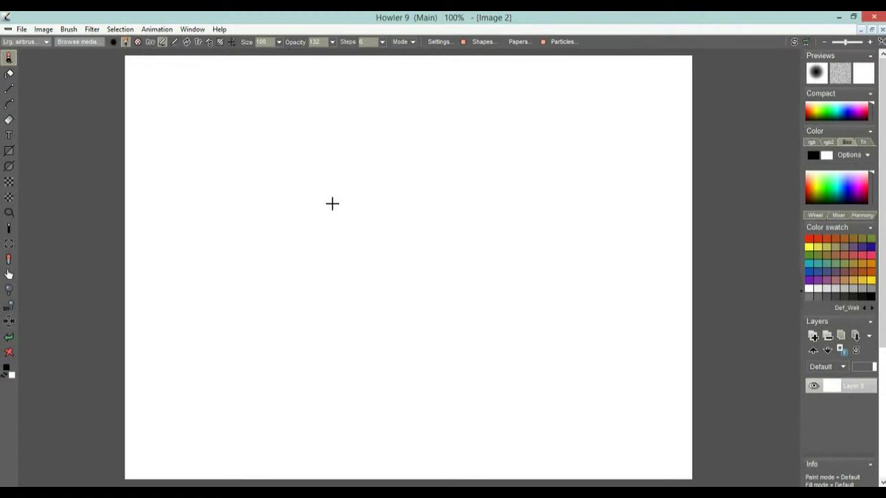
# Step: Render two-tone plasma noise over the blank canvas with orange-red as color 1 and light blue as color 2
pyautogui.click(97, 31)
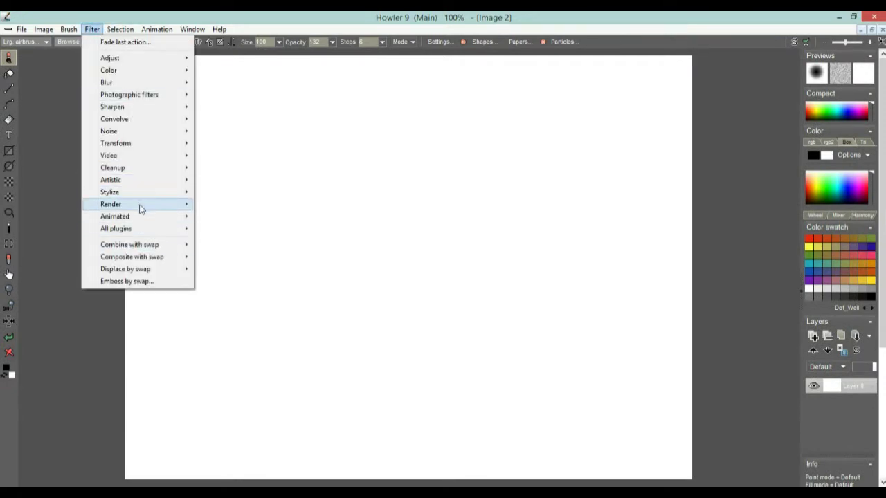
pyautogui.moveTo(140, 209)
pyautogui.click(245, 206)
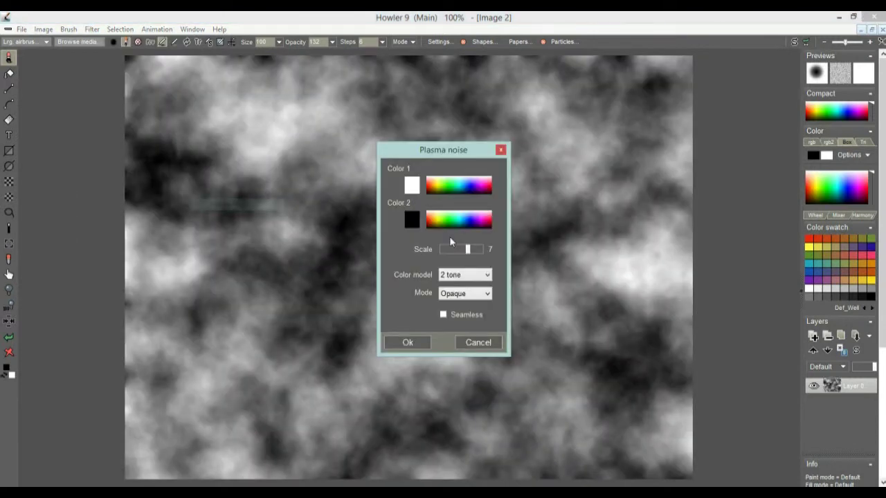
pyautogui.click(431, 188)
pyautogui.moveTo(486, 223)
pyautogui.mouseDown()
pyautogui.moveTo(469, 223)
pyautogui.moveTo(494, 224)
pyautogui.moveTo(482, 218)
pyautogui.mouseUp()
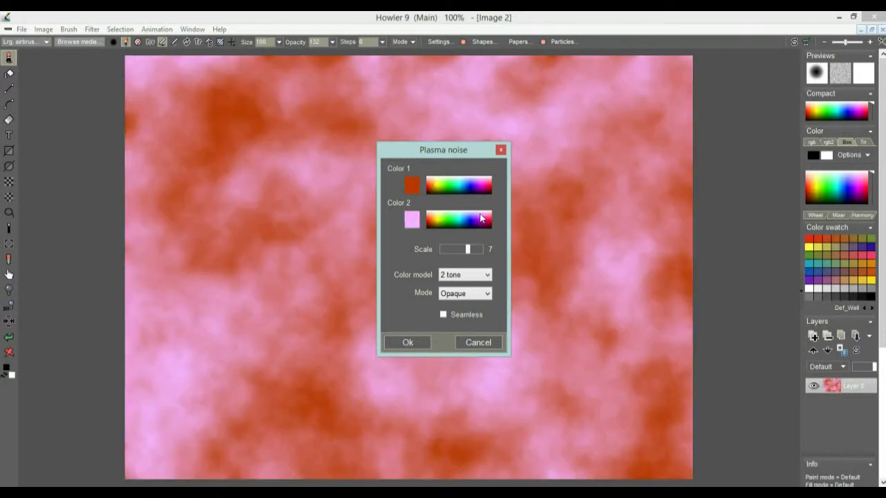
pyautogui.click(430, 224)
pyautogui.moveTo(429, 227); pyautogui.dragTo(468, 220)
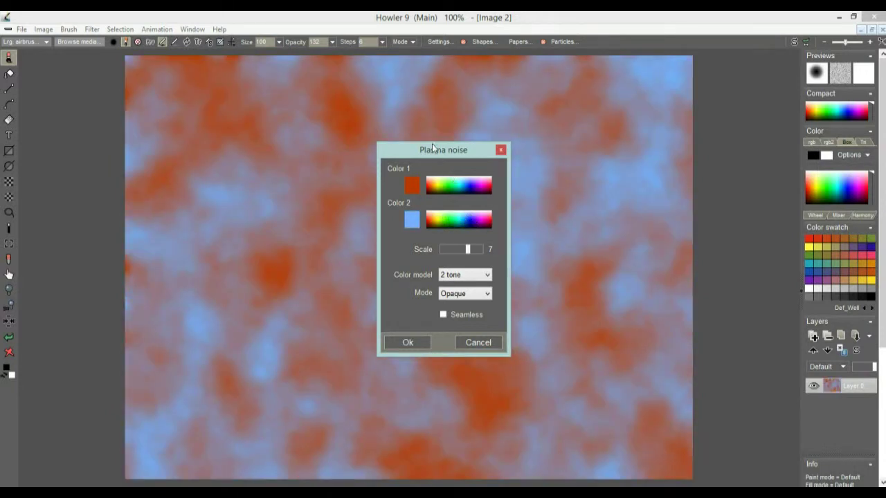
pyautogui.moveTo(433, 148); pyautogui.dragTo(530, 135)
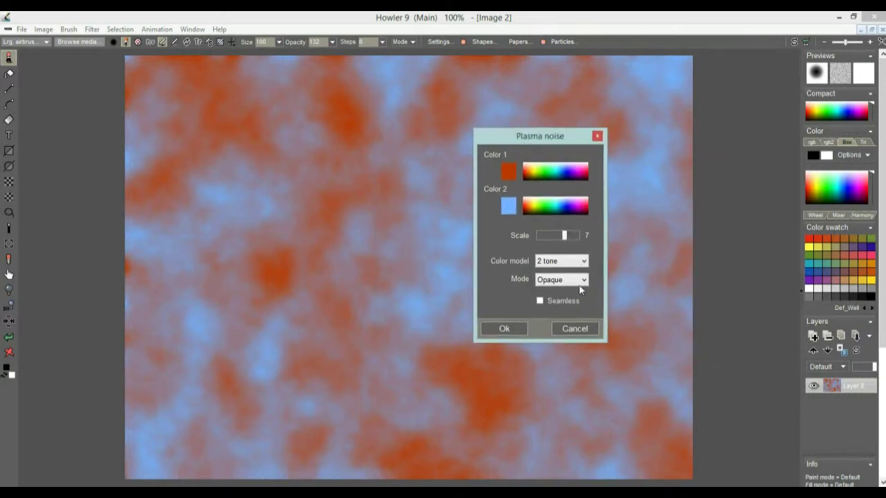
pyautogui.click(510, 332)
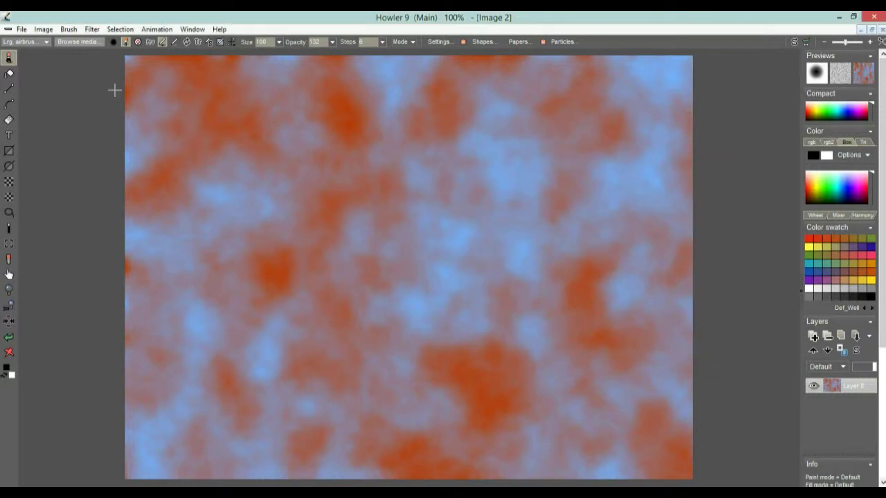
# Step: Store a copy of the orange-and-blue plasma image and place its thumbnail beside the canvas
pyautogui.click(43, 29)
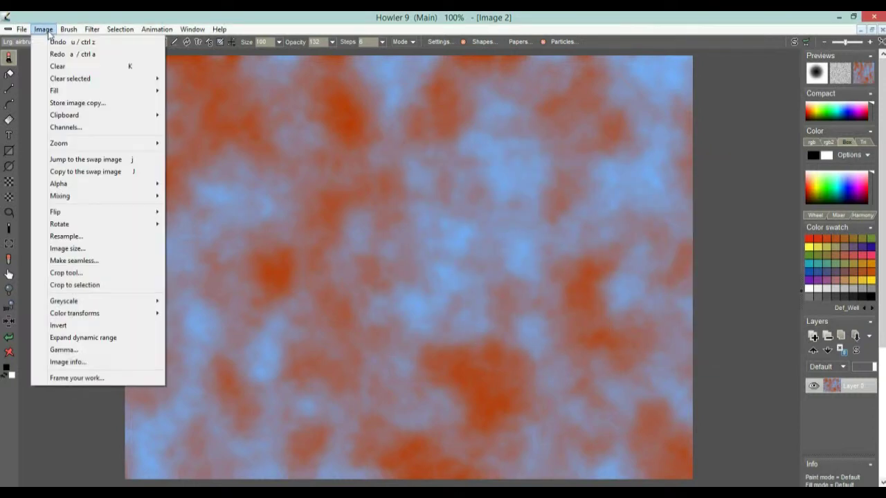
pyautogui.click(72, 103)
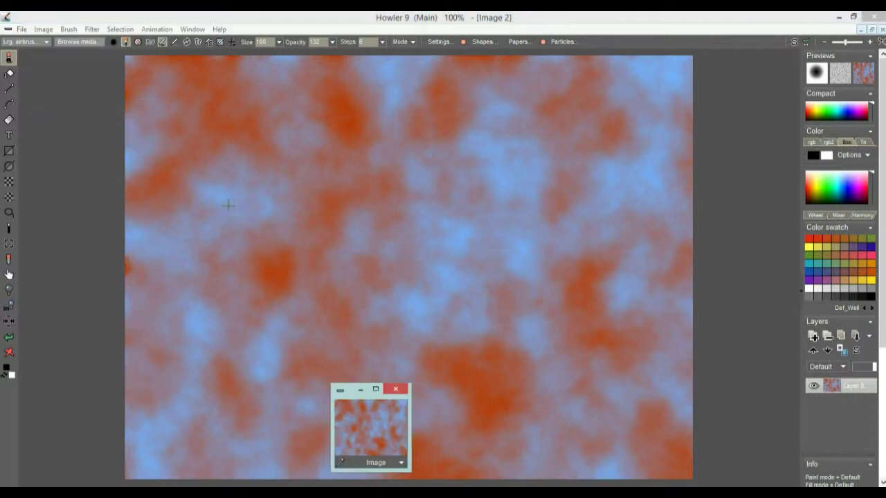
pyautogui.moveTo(351, 397); pyautogui.dragTo(48, 82)
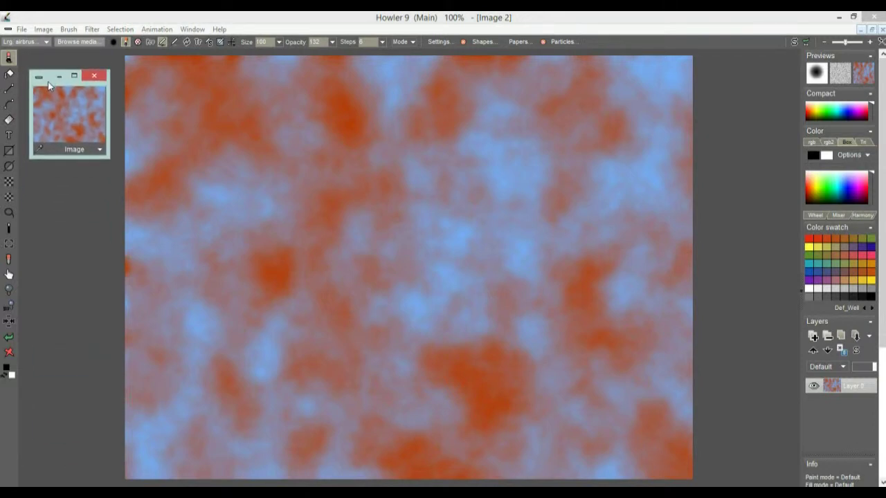
# Step: Scribble a looping black test stroke across the plasma image and undo it
pyautogui.moveTo(340, 138)
pyautogui.mouseDown()
pyautogui.moveTo(359, 286)
pyautogui.moveTo(504, 375)
pyautogui.moveTo(538, 221)
pyautogui.moveTo(464, 258)
pyautogui.mouseUp()
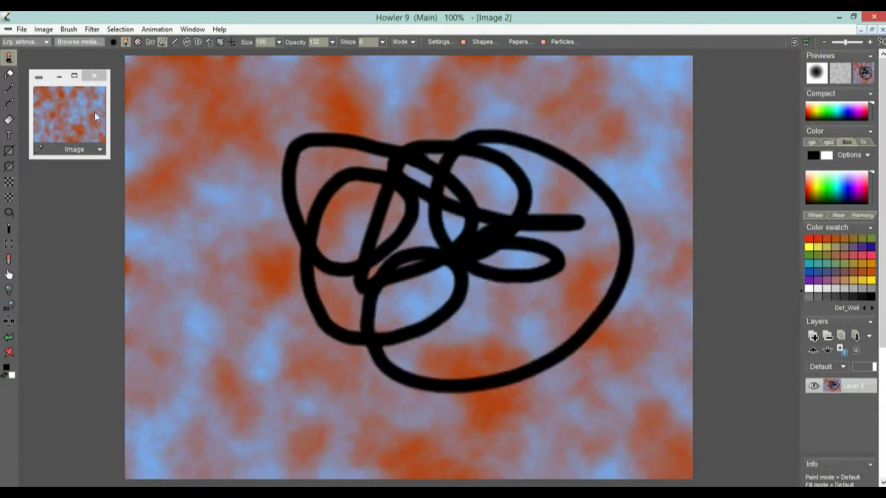
pyautogui.hotkey('ctrl', 'z')
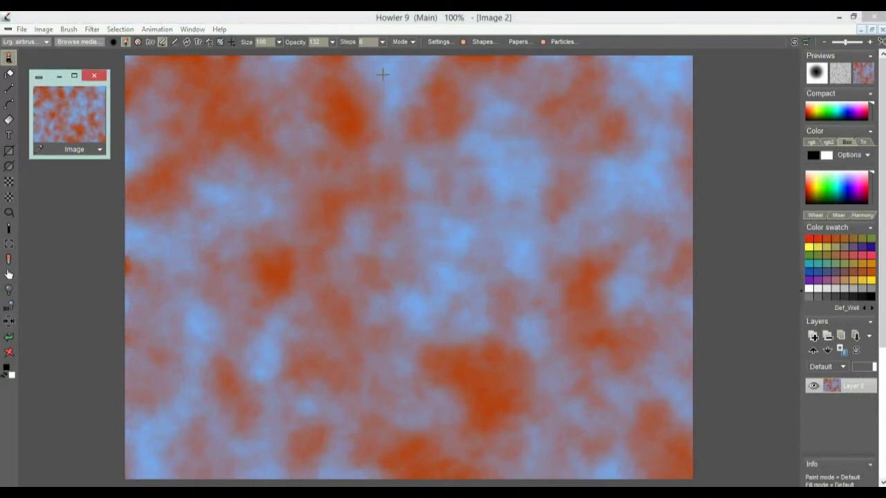
# Step: Check the stored copy's paste options and move its thumbnail further down beside the canvas
pyautogui.click(100, 149)
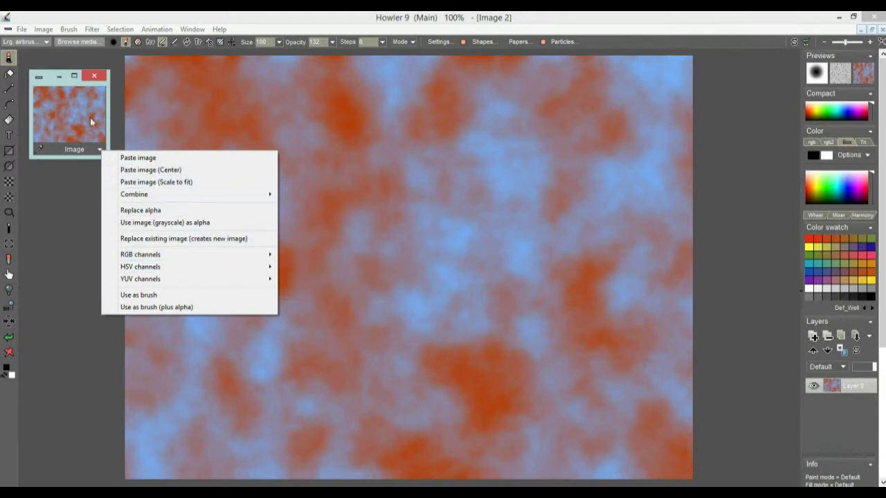
pyautogui.click(290, 94)
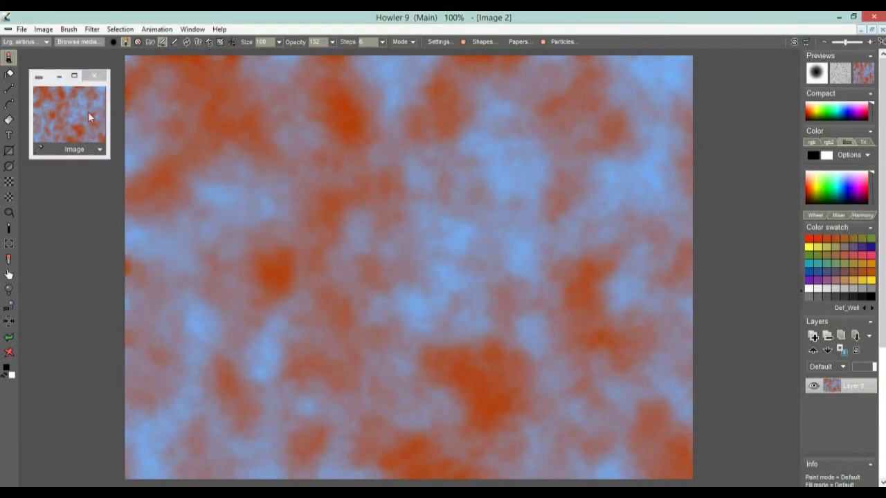
pyautogui.moveTo(49, 85)
pyautogui.mouseDown()
pyautogui.moveTo(63, 162)
pyautogui.moveTo(51, 171)
pyautogui.mouseUp()
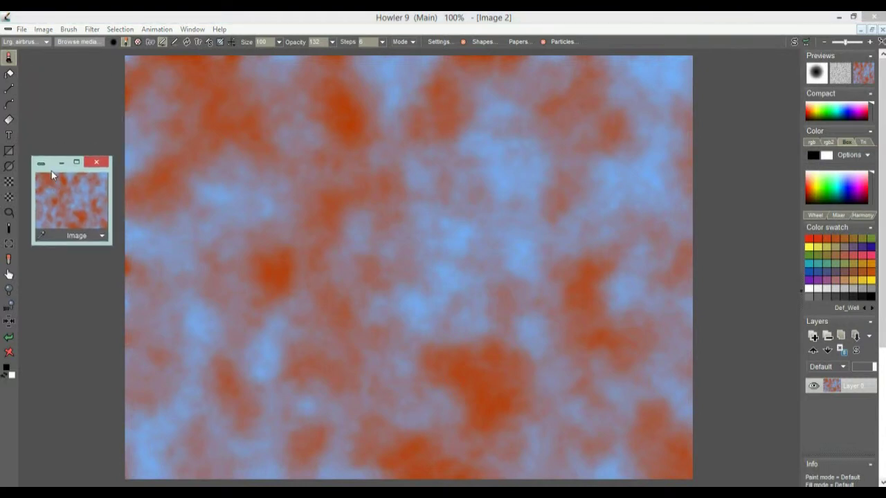
# Step: Render new two-tone plasma noise over the canvas with green as color 1 and black as color 2
pyautogui.click(95, 30)
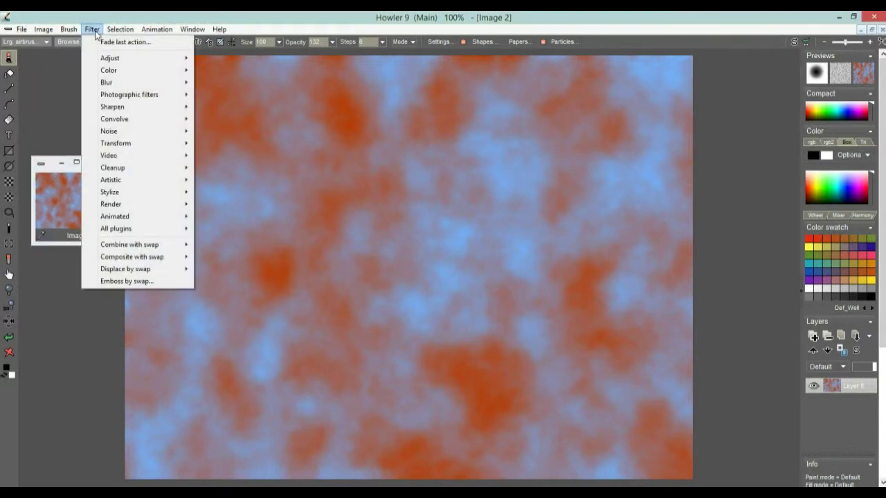
pyautogui.moveTo(129, 60)
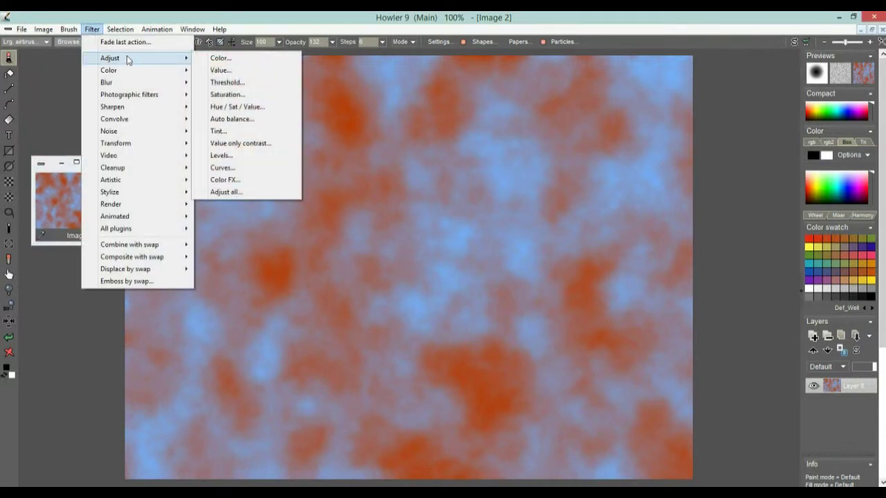
pyautogui.moveTo(125, 207)
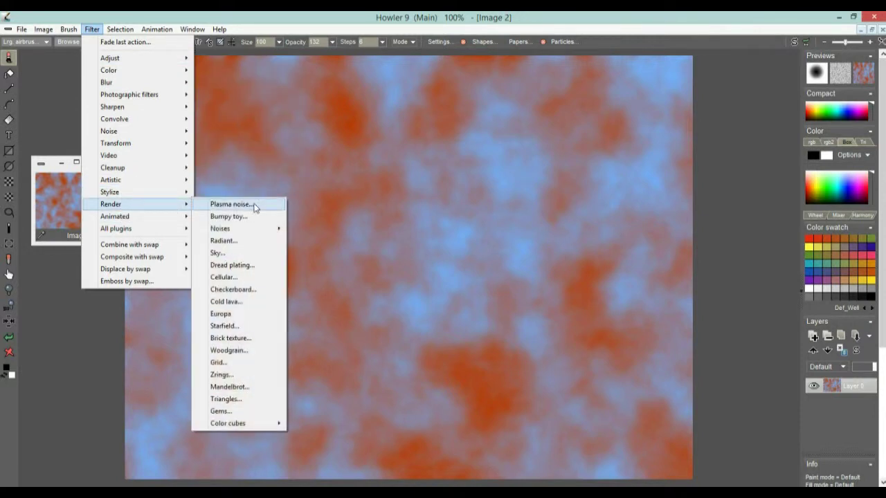
pyautogui.click(236, 205)
pyautogui.click(449, 186)
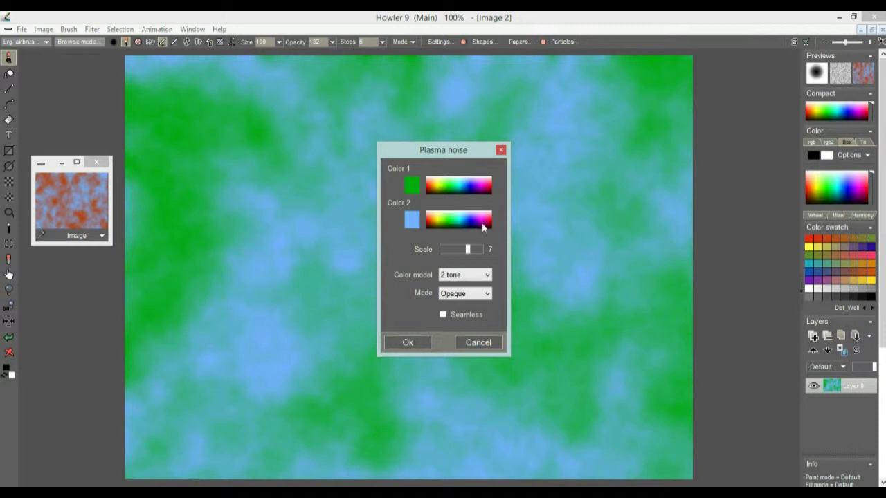
pyautogui.click(430, 219)
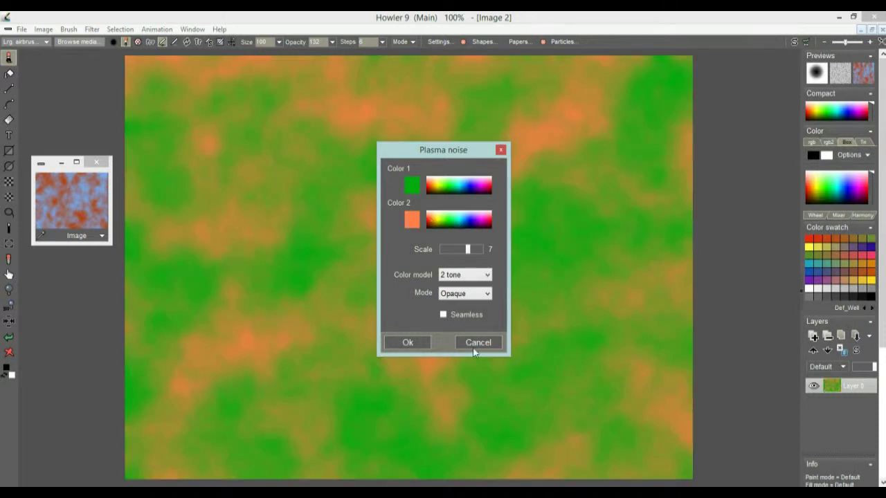
pyautogui.click(432, 227)
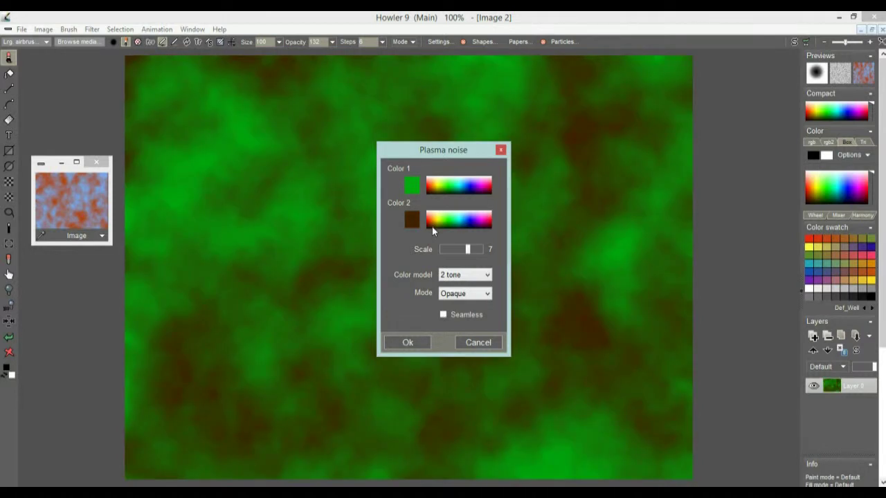
pyautogui.moveTo(453, 222); pyautogui.dragTo(442, 232)
pyautogui.moveTo(441, 154); pyautogui.dragTo(475, 126)
pyautogui.click(442, 314)
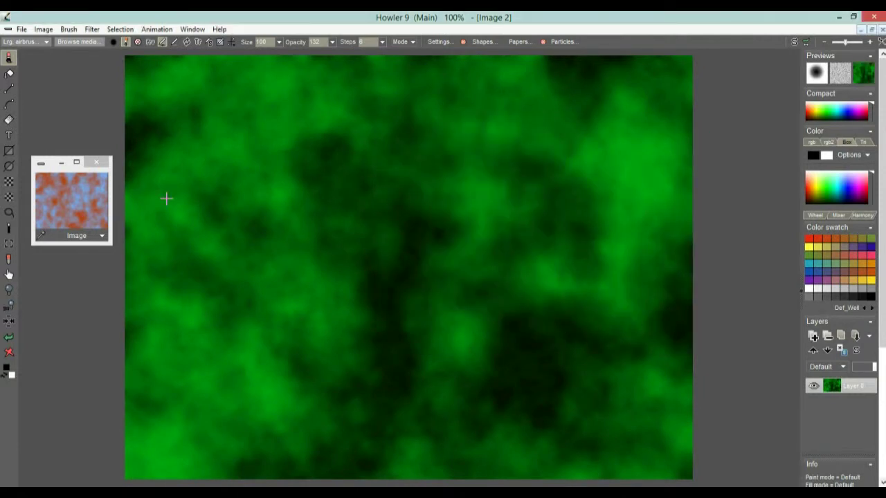
# Step: Store a copy of the green-and-black plasma image beneath the first stored thumbnail
pyautogui.click(44, 31)
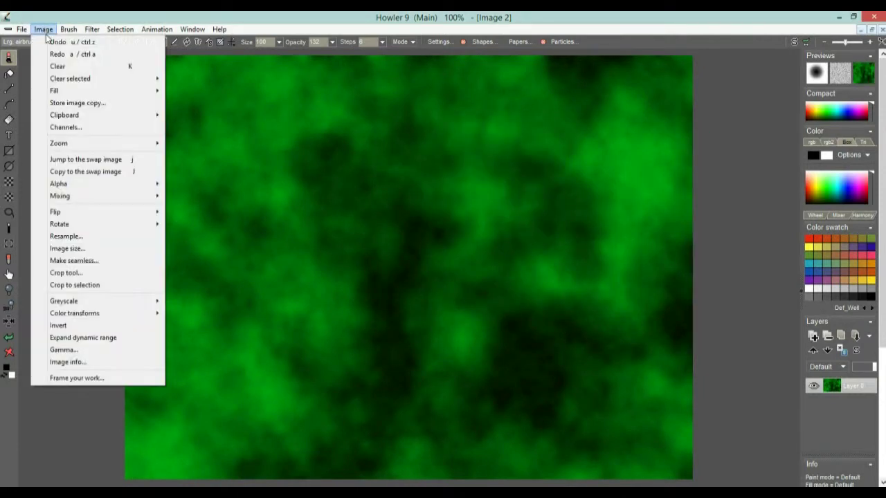
pyautogui.click(83, 103)
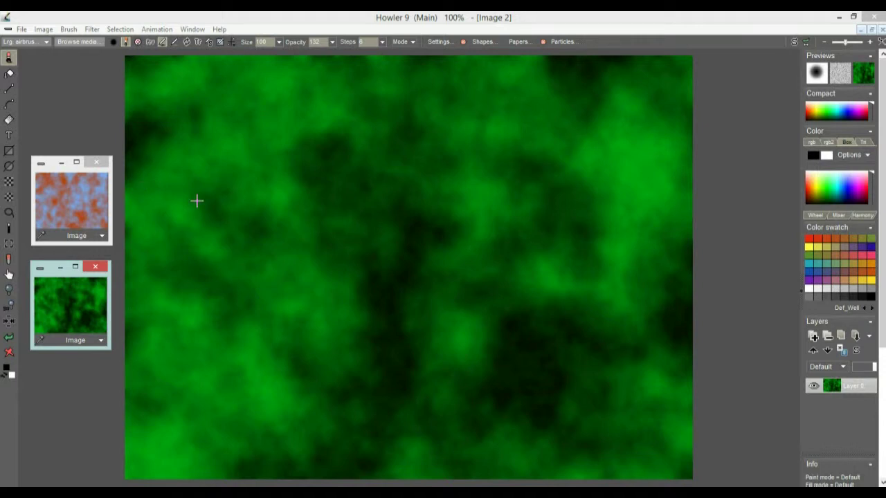
# Step: Restore the stored orange-and-blue plasma to the canvas and create a 2-frame animation from it
pyautogui.click(65, 198)
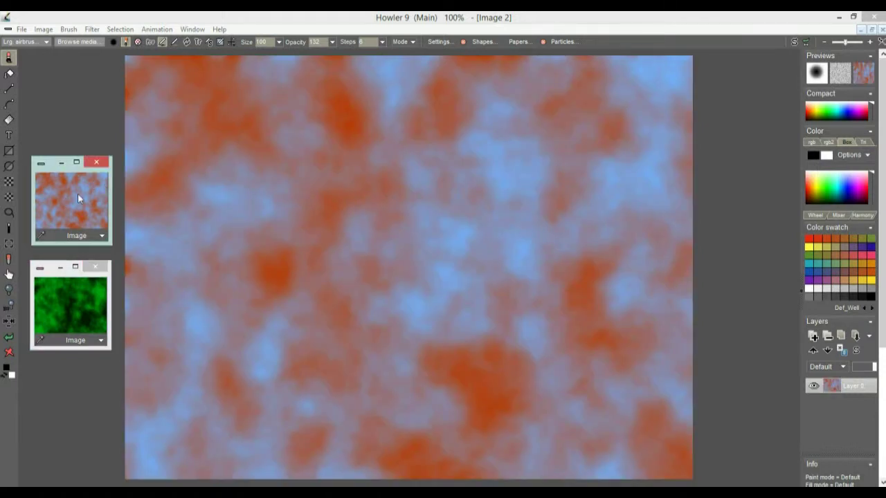
pyautogui.click(155, 30)
pyautogui.click(166, 42)
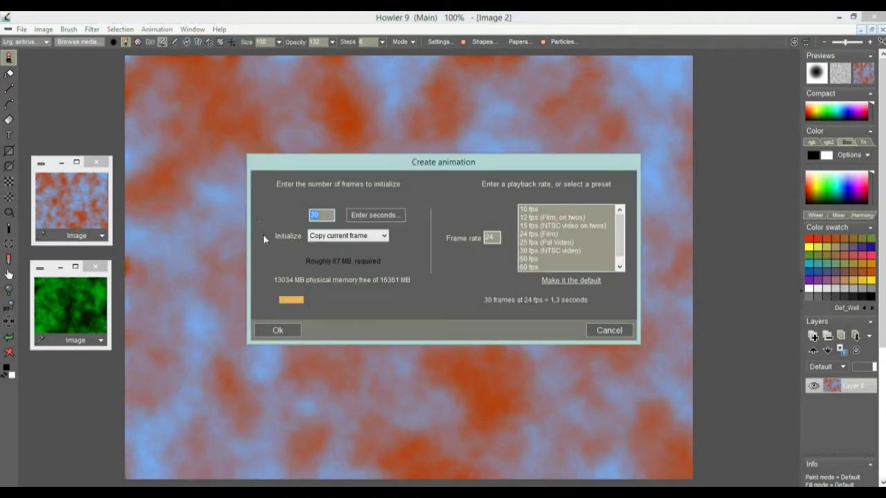
pyautogui.write('2')
pyautogui.click(289, 333)
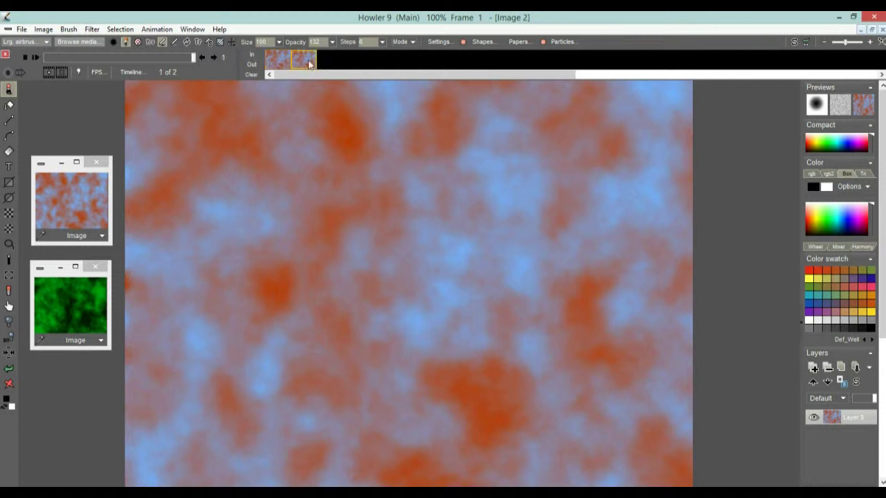
# Step: Replace the second frame with the stored green-and-black plasma image and flip between both frames to compare them
pyautogui.click(304, 61)
pyautogui.click(70, 305)
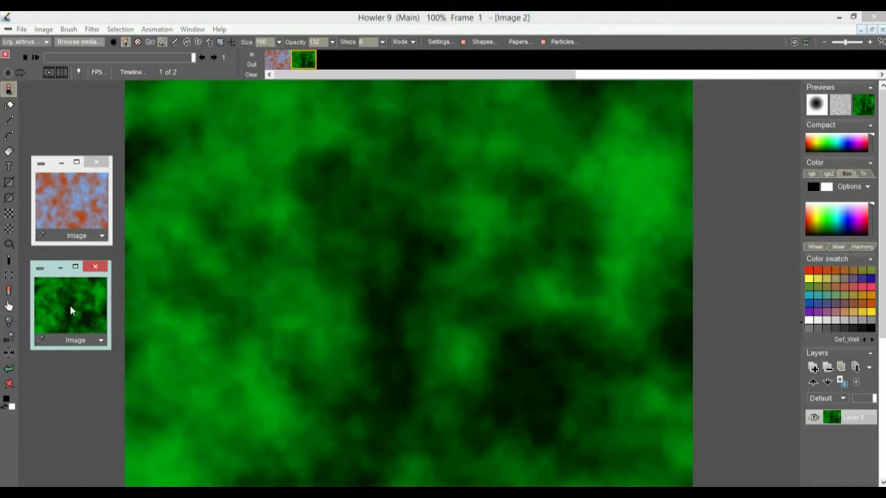
pyautogui.click(277, 61)
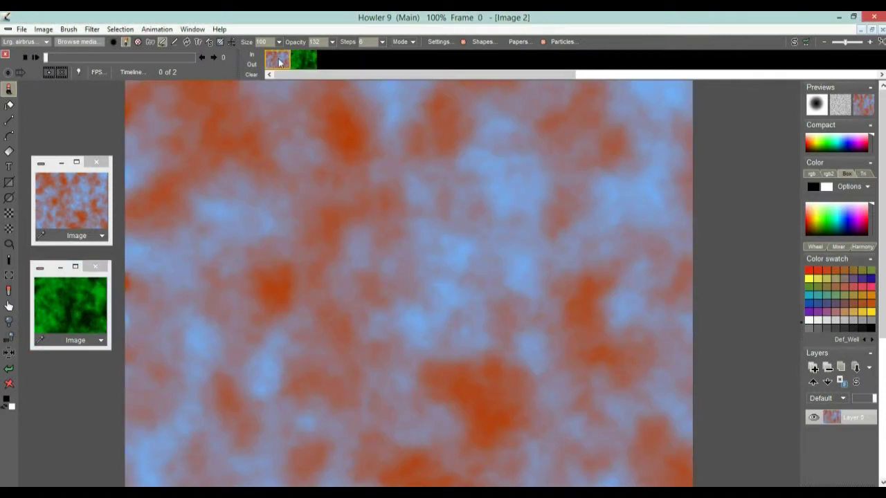
pyautogui.click(302, 61)
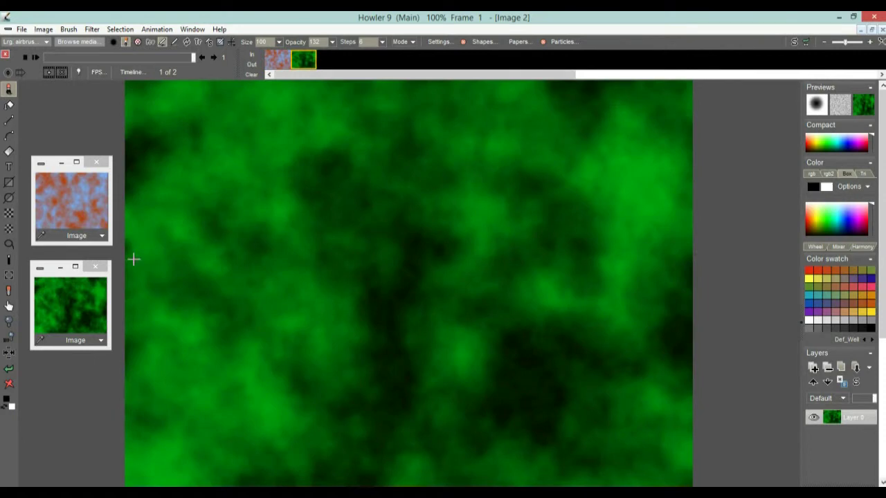
pyautogui.click(280, 62)
pyautogui.click(302, 61)
pyautogui.click(280, 63)
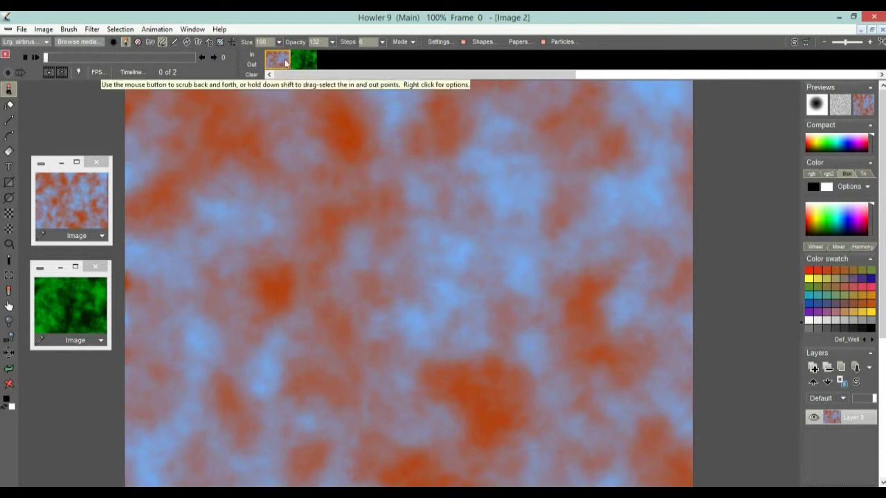
pyautogui.click(303, 61)
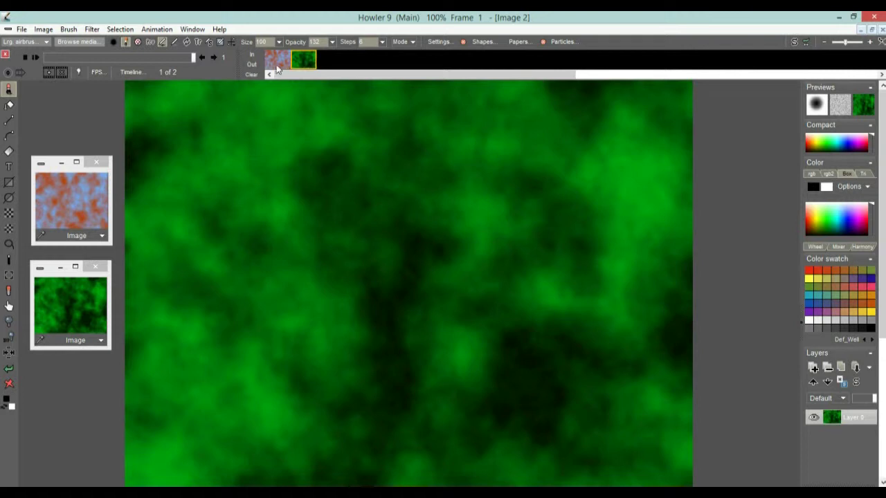
pyautogui.click(278, 64)
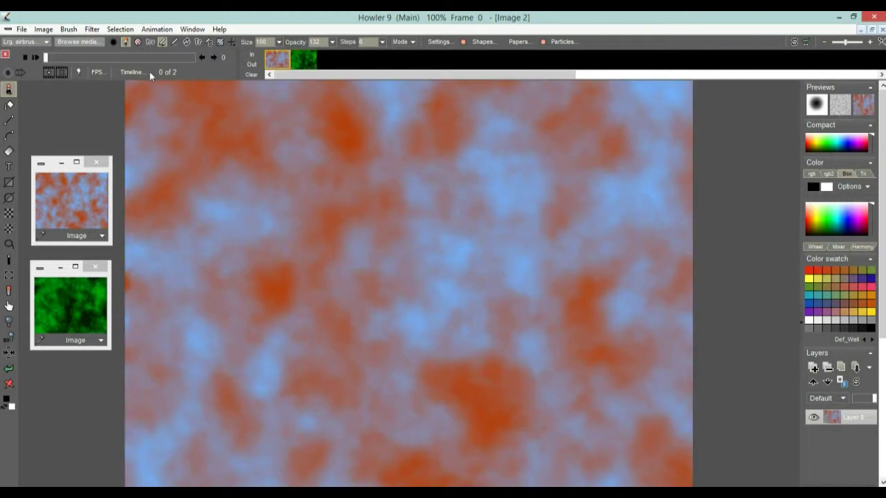
# Step: Set the animation's playback rate to 30 fps
pyautogui.click(98, 72)
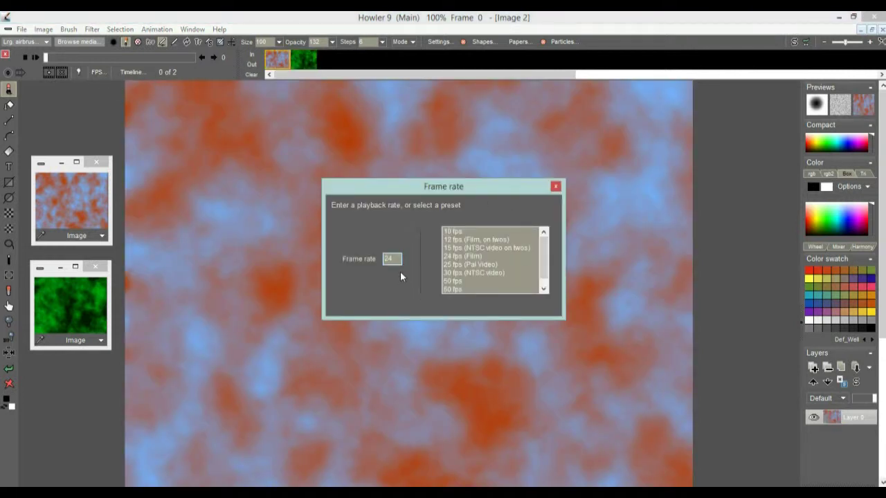
pyautogui.write('30')
pyautogui.click(555, 187)
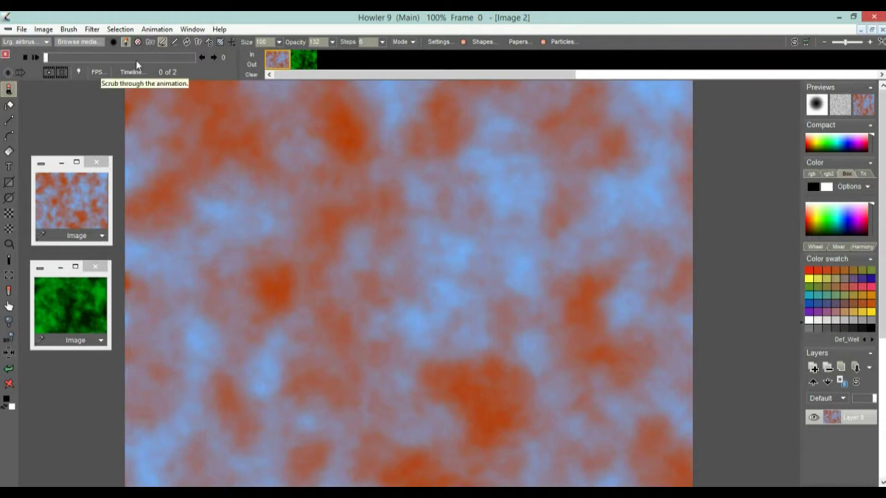
# Step: Flip between the two frames, play the short animation and return to the first frame
pyautogui.click(302, 63)
pyautogui.click(276, 63)
pyautogui.click(300, 63)
pyautogui.click(277, 63)
pyautogui.click(301, 63)
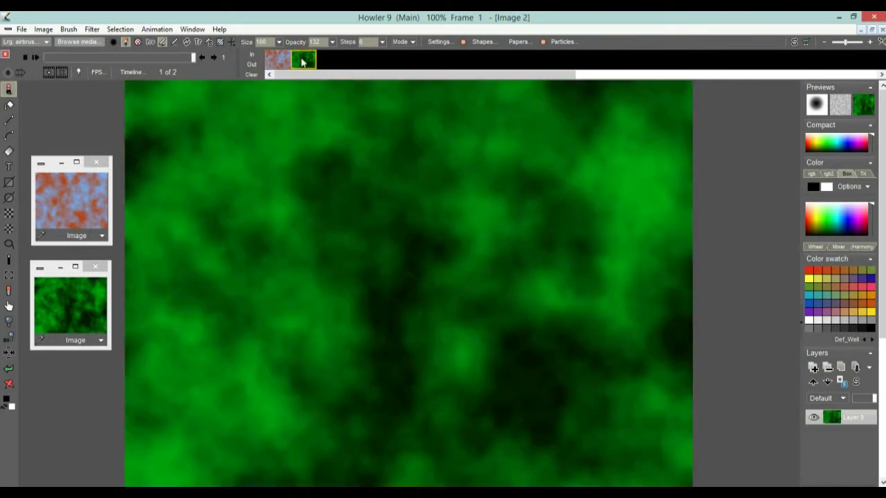
pyautogui.click(277, 63)
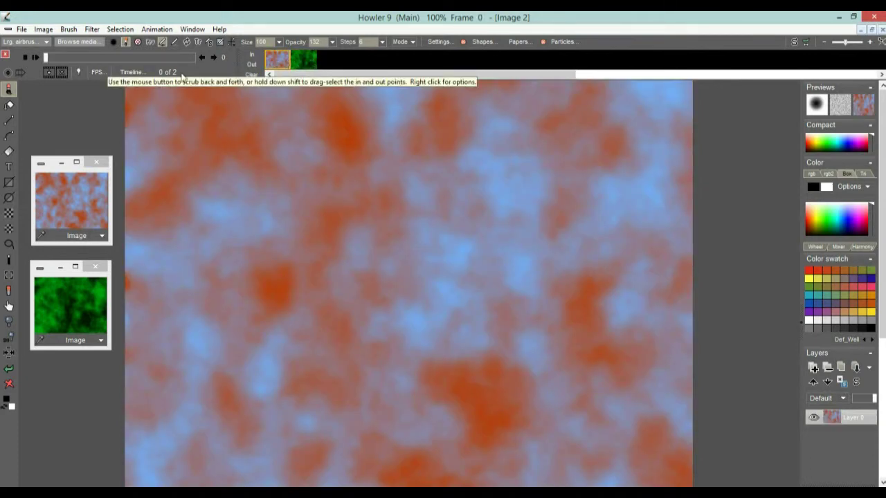
pyautogui.click(36, 58)
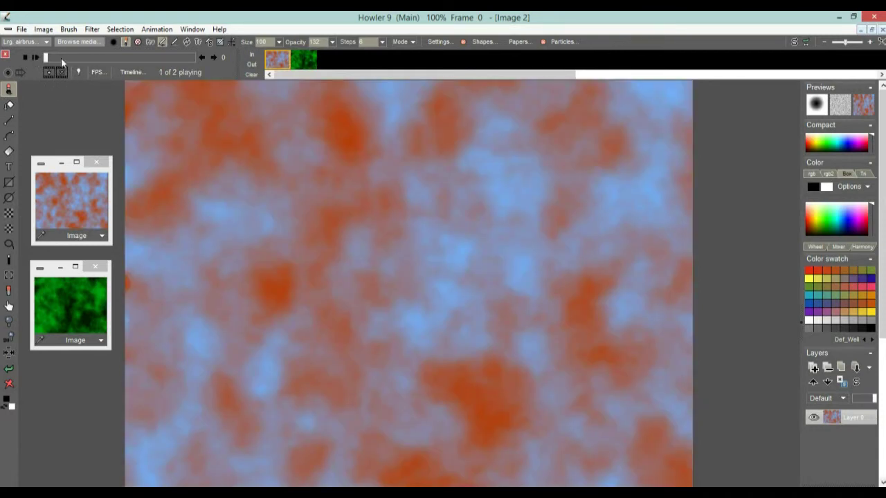
pyautogui.click(55, 58)
pyautogui.moveTo(43, 61)
pyautogui.mouseDown()
pyautogui.moveTo(117, 53)
pyautogui.moveTo(43, 58)
pyautogui.mouseUp()
# Step: Select the second frame, open the Time stretch settings and move the dialog aside
pyautogui.rightClick(292, 62)
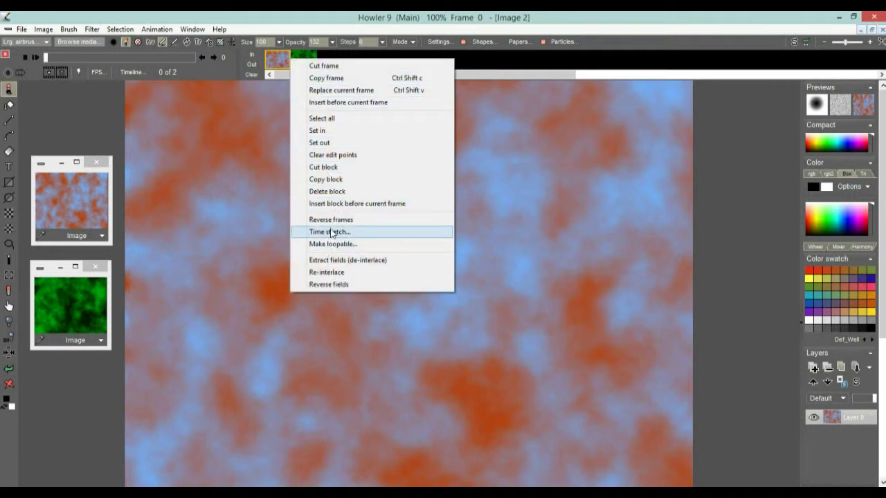
pyautogui.click(156, 29)
pyautogui.moveTo(181, 166)
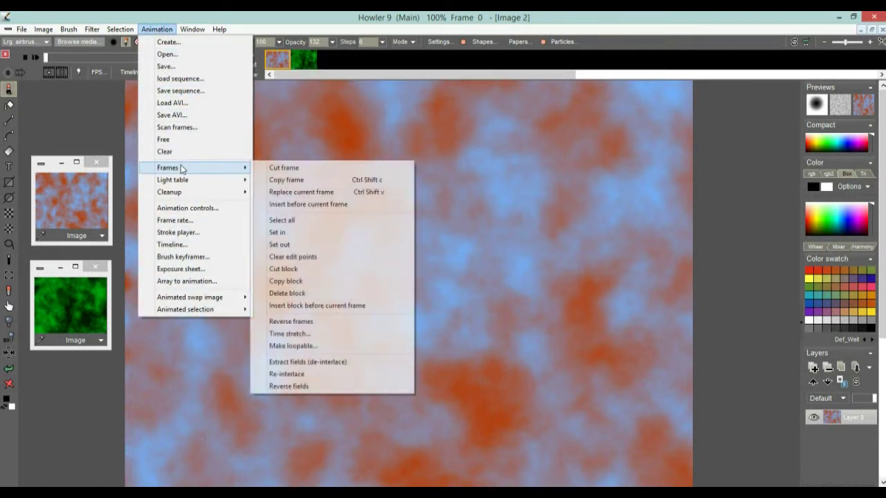
pyautogui.click(296, 63)
pyautogui.rightClick(296, 62)
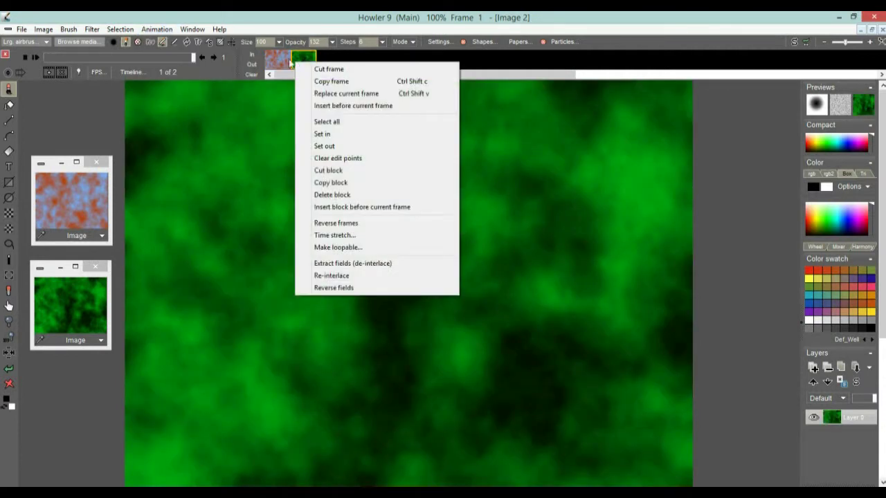
pyautogui.click(335, 236)
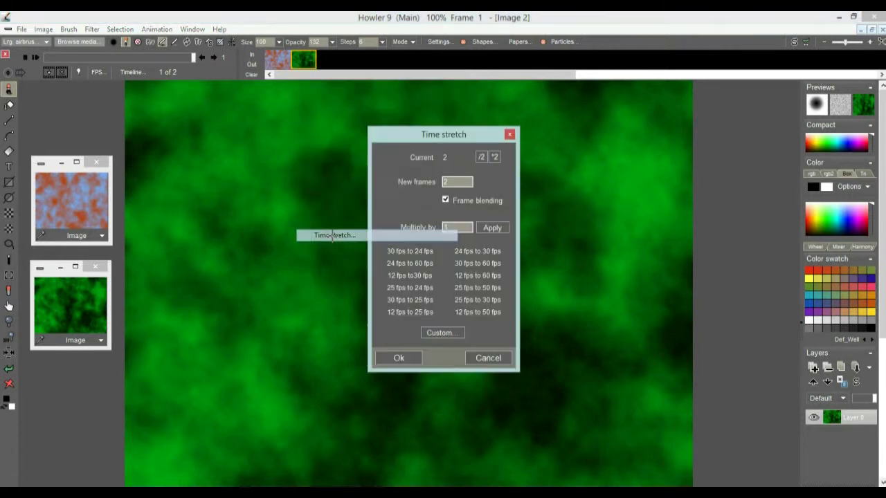
pyautogui.moveTo(410, 138); pyautogui.dragTo(504, 118)
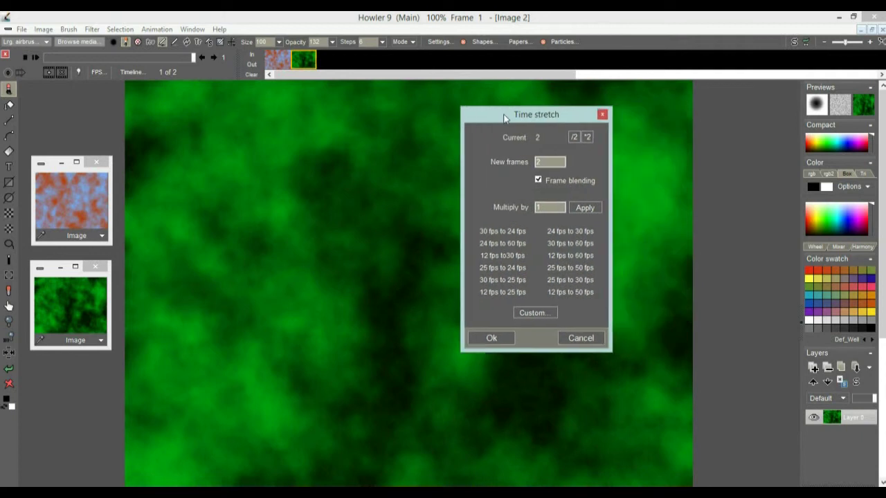
# Step: Try out Time stretch settings with 90 new frames, 2 new frames and a doubled count, toggling frame blending
pyautogui.click(538, 180)
pyautogui.click(539, 181)
pyautogui.doubleClick(539, 161)
pyautogui.write('90')
pyautogui.click(539, 180)
pyautogui.hotkey('shift', 'Tab')
pyautogui.write('2')
pyautogui.click(591, 135)
pyautogui.click(587, 135)
pyautogui.click(538, 180)
pyautogui.click(537, 180)
# Step: Time-stretch the two-frame animation to 90 new frames with frame blending on
pyautogui.doubleClick(555, 160)
pyautogui.write('90')
pyautogui.click(491, 338)
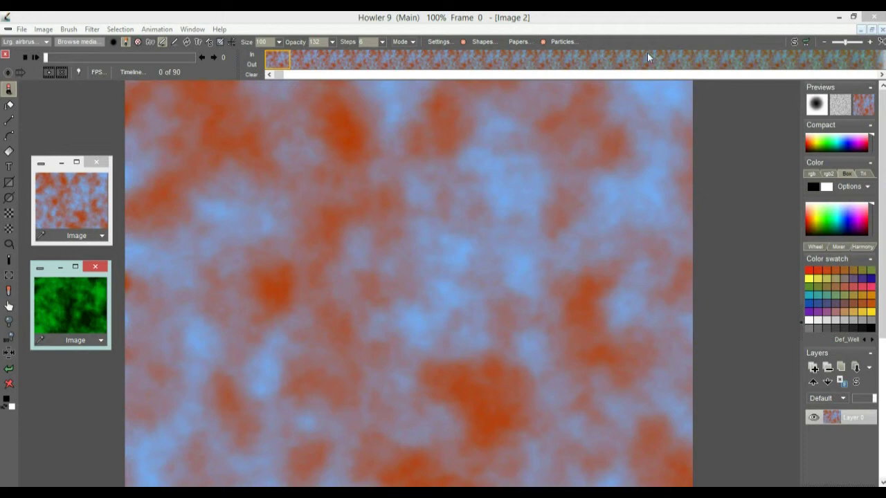
# Step: Review the stretched animation by viewing its last frame, scrubbing back towards the start and playing it
pyautogui.click(283, 77)
pyautogui.moveTo(283, 76); pyautogui.dragTo(793, 77)
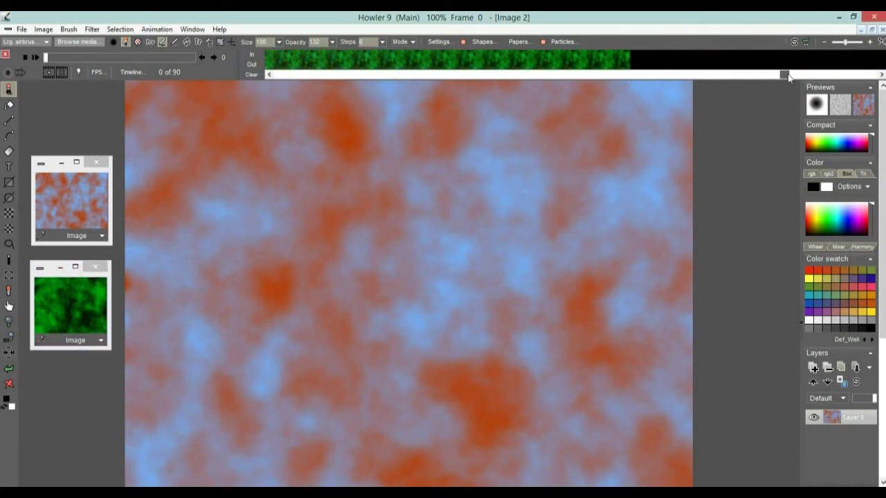
pyautogui.click(626, 64)
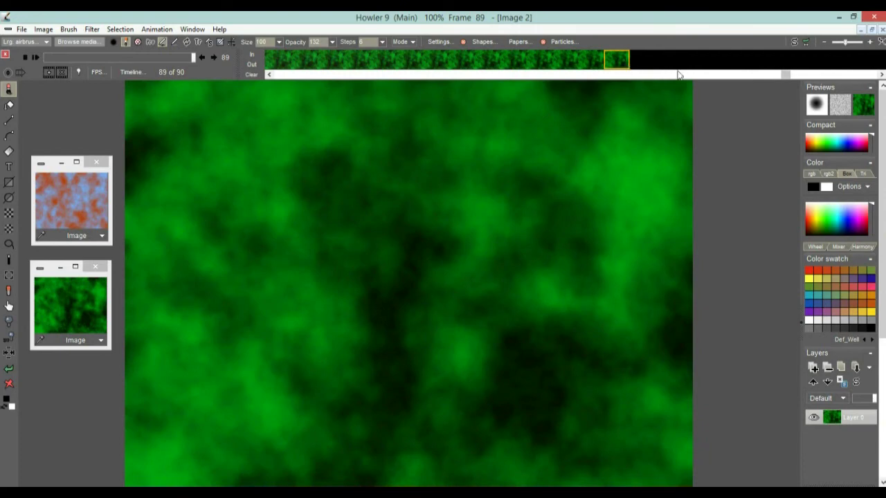
pyautogui.moveTo(559, 68); pyautogui.dragTo(257, 60)
pyautogui.moveTo(173, 58); pyautogui.dragTo(46, 61)
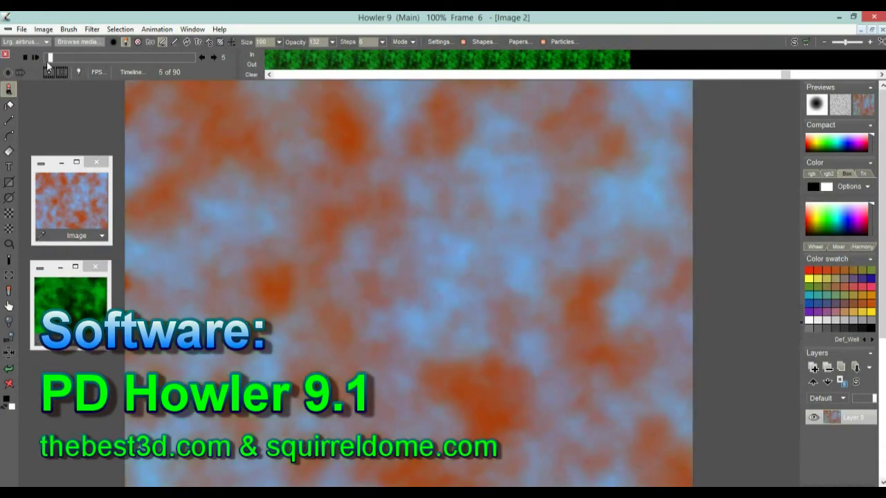
pyautogui.click(34, 55)
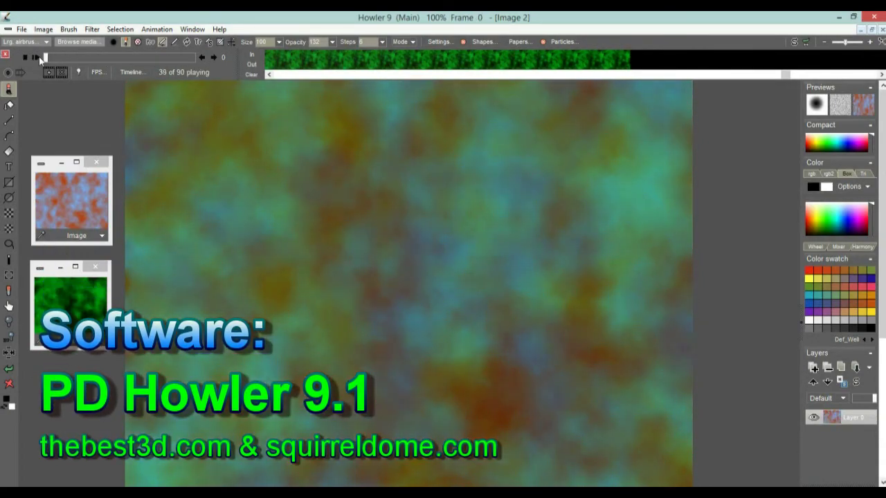